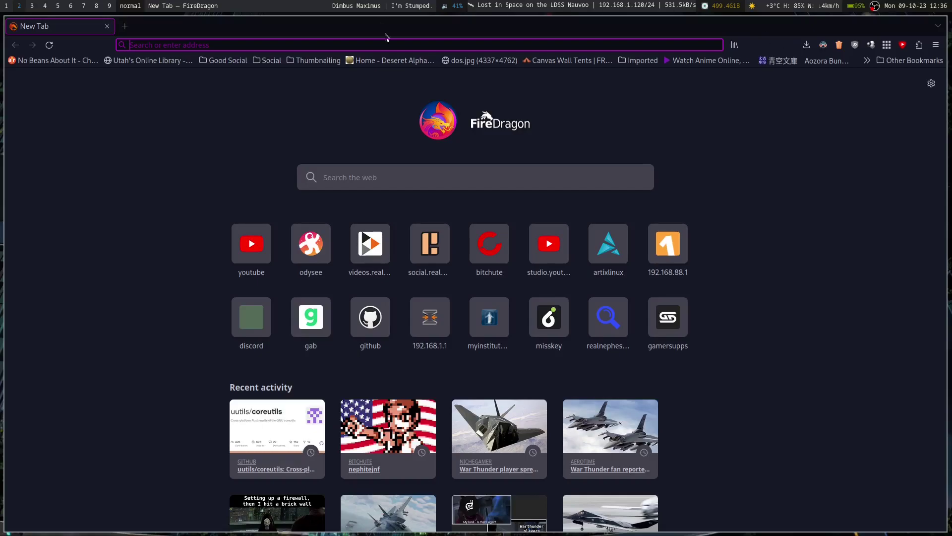
# Open the Simple Tab Groups list, reopen it, and preview the Games group's seven tabs.
pyautogui.click(887, 45)
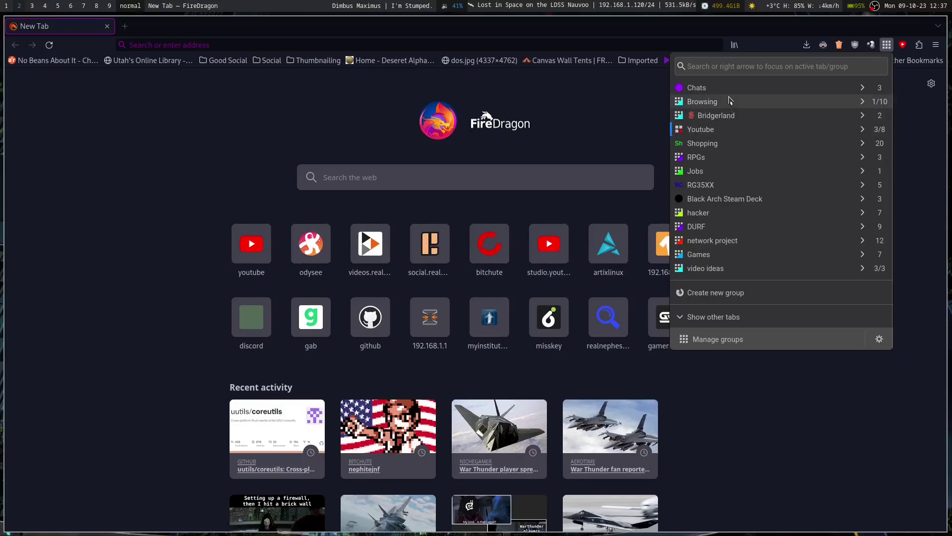
pyautogui.click(231, 44)
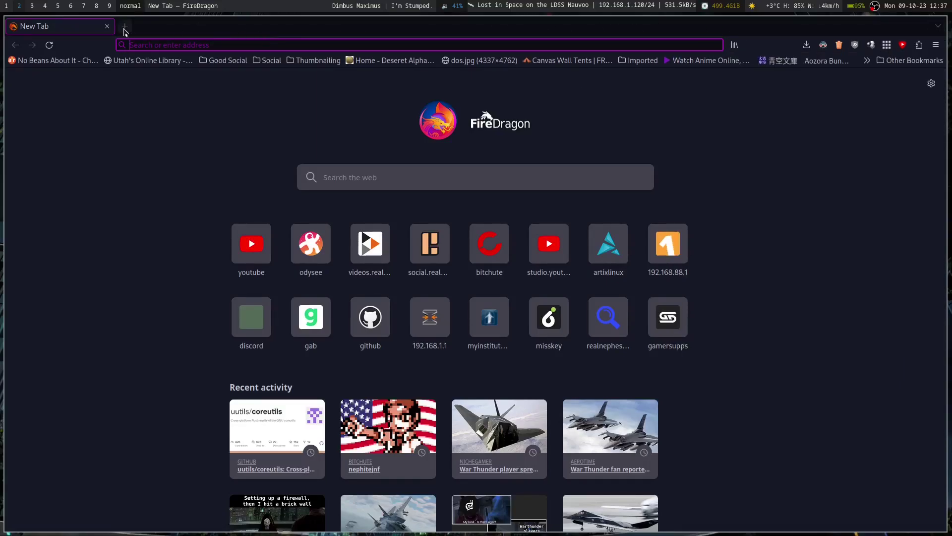
pyautogui.click(887, 45)
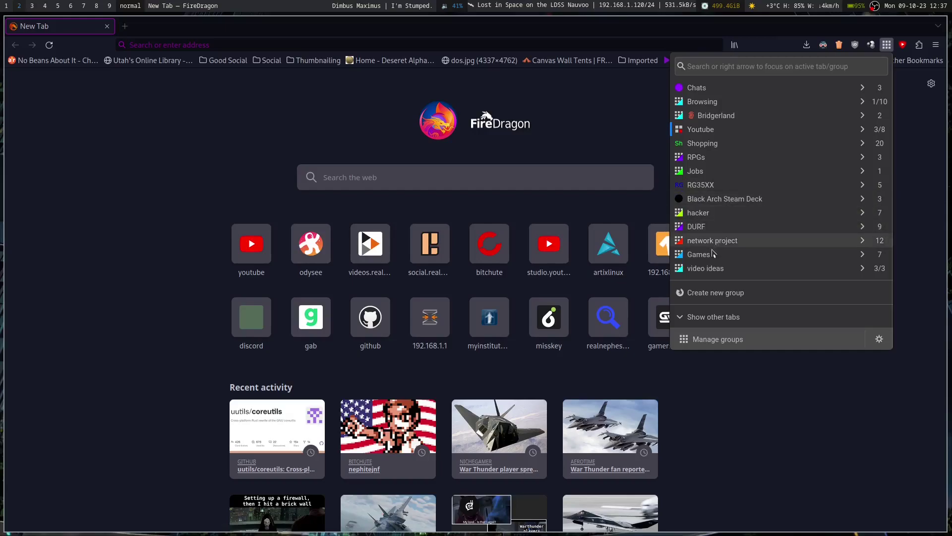
pyautogui.moveTo(707, 272)
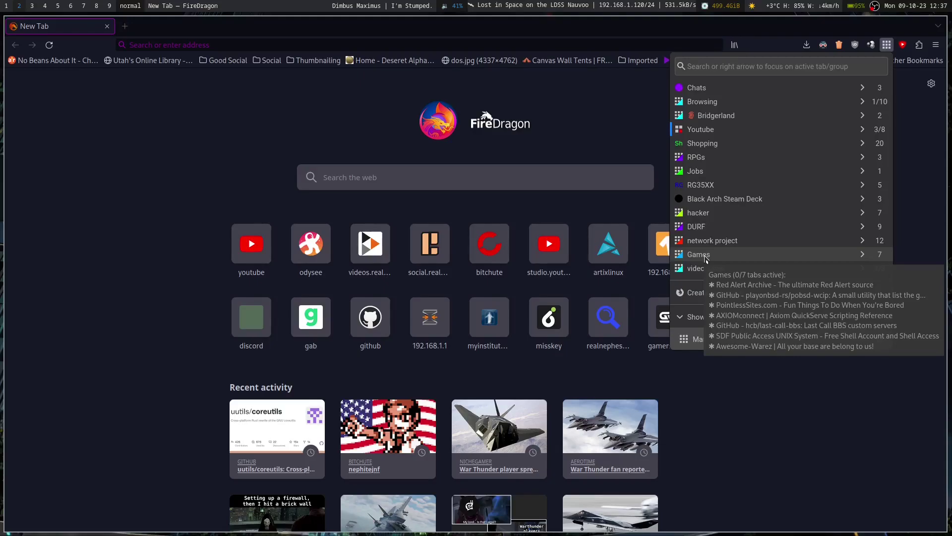
pyautogui.click(706, 258)
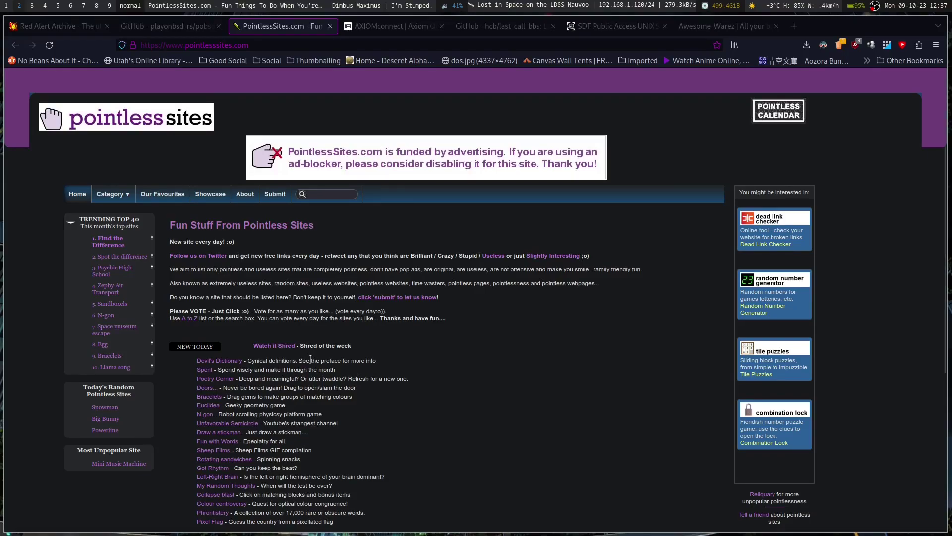
# Browse the Simple Tab Groups list again and move on to the RPGs group.
pyautogui.click(886, 47)
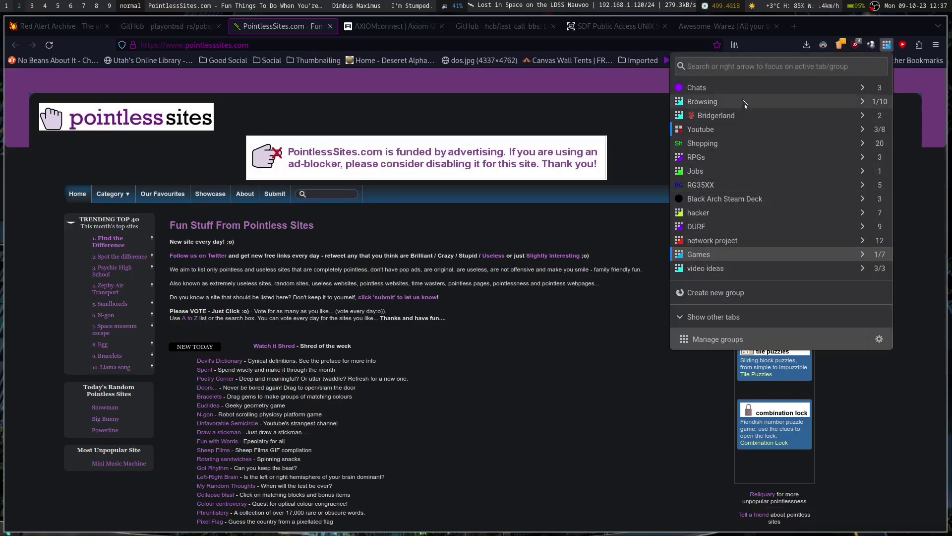
pyautogui.moveTo(696, 134)
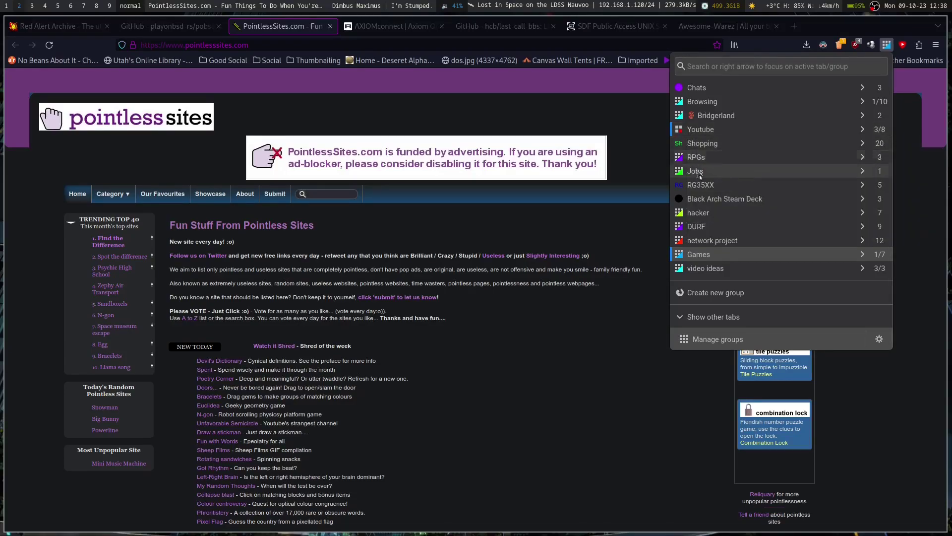
pyautogui.click(862, 33)
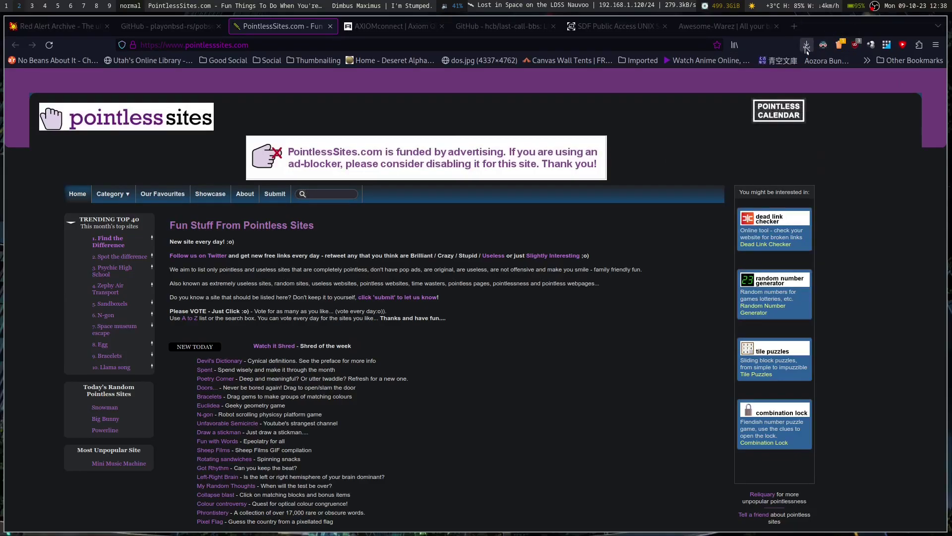
pyautogui.click(887, 46)
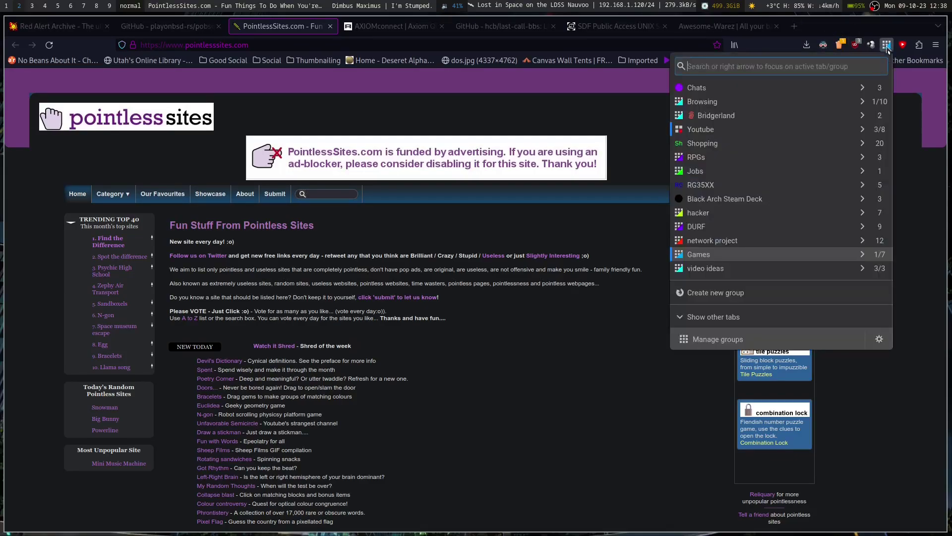
pyautogui.moveTo(705, 90)
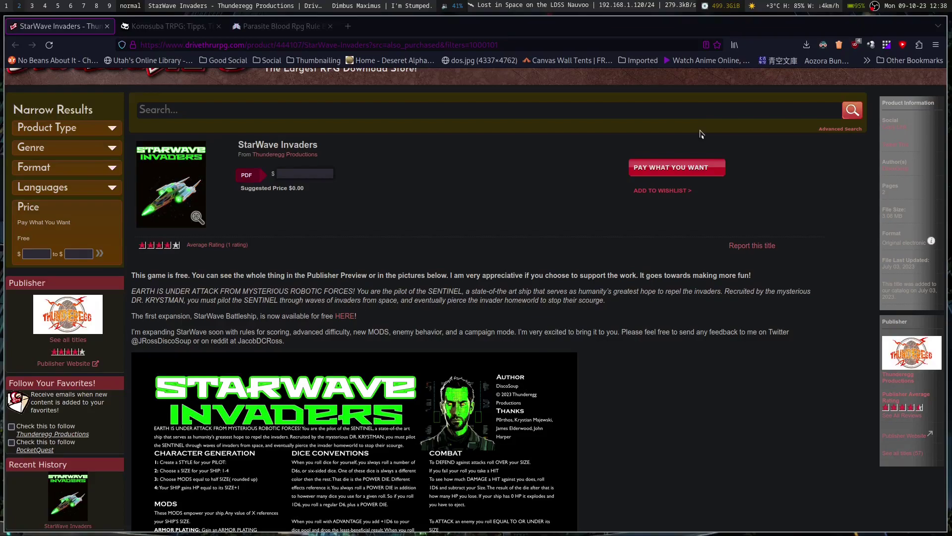
# Switch to the RG35XX group, showing its Garlic OS Tips gist page.
pyautogui.click(886, 45)
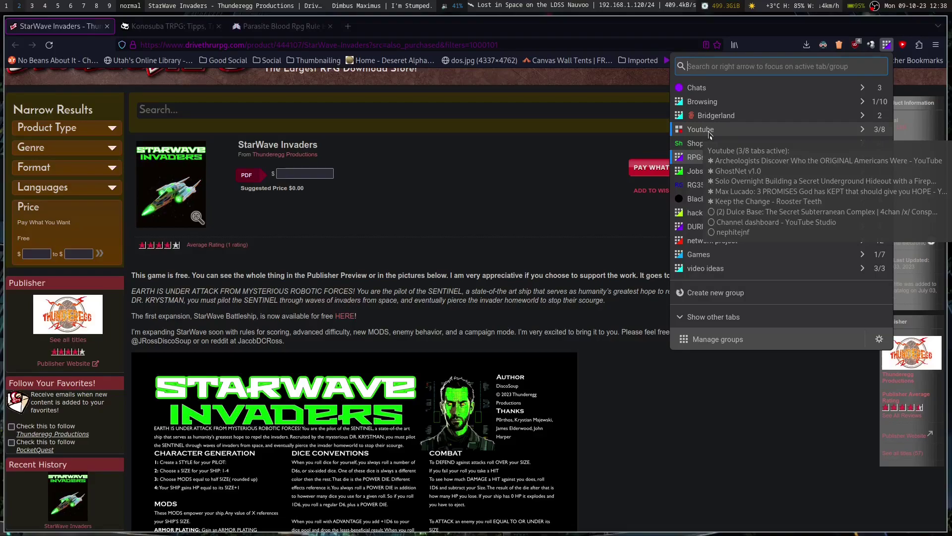
pyautogui.press('Escape')
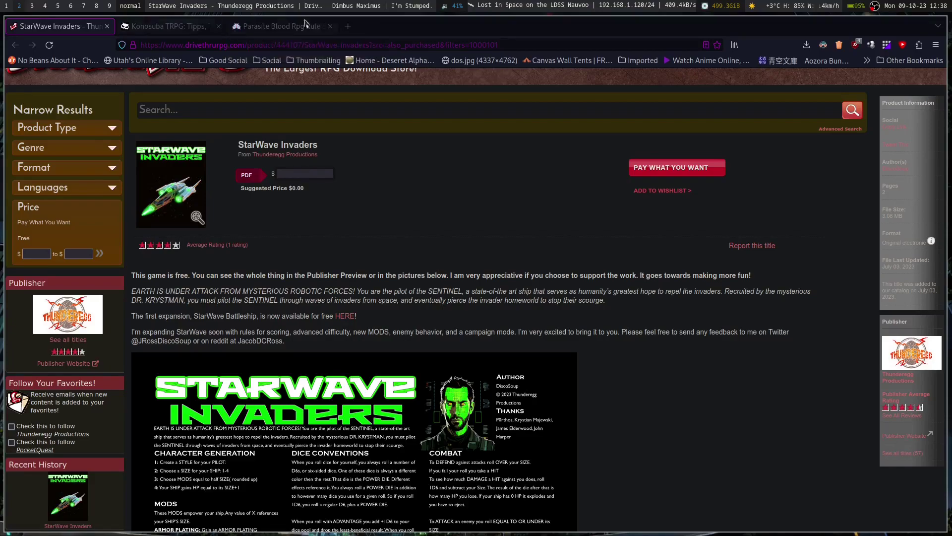
pyautogui.click(886, 45)
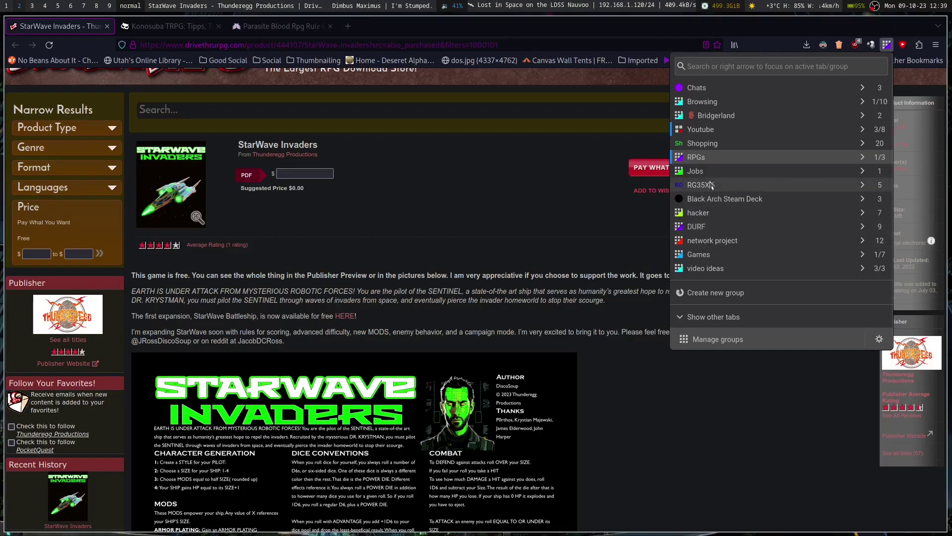
pyautogui.click(729, 184)
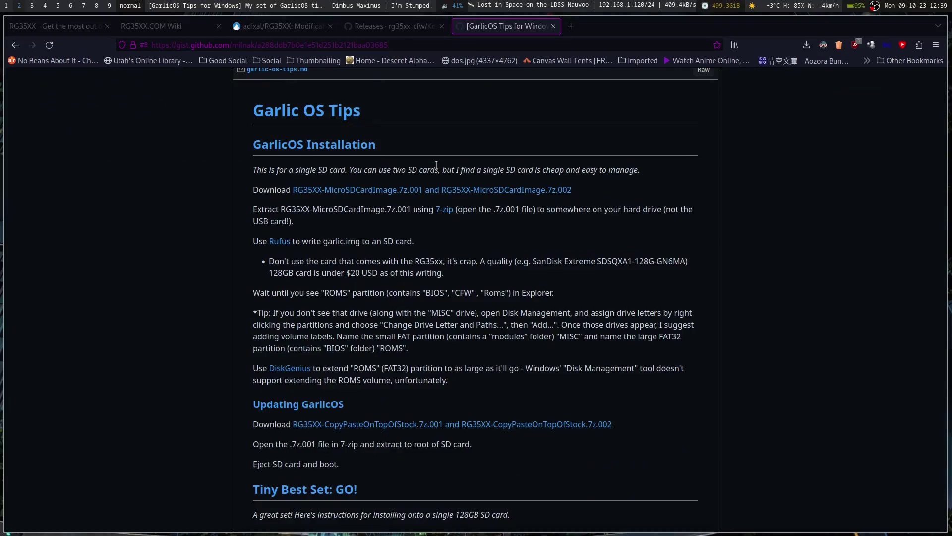
pyautogui.click(887, 45)
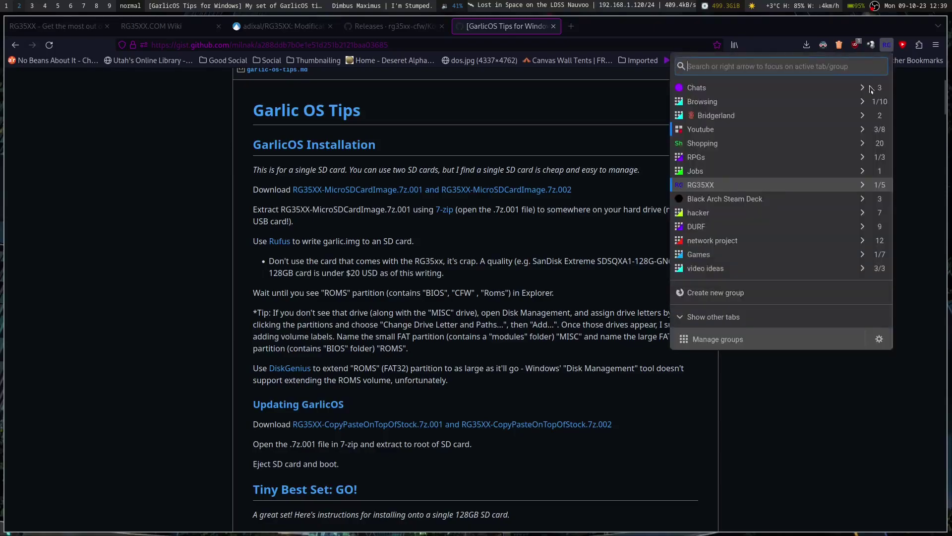
# Open Manage groups and scroll through every group, including RG35XX's six tabs.
pyautogui.click(717, 340)
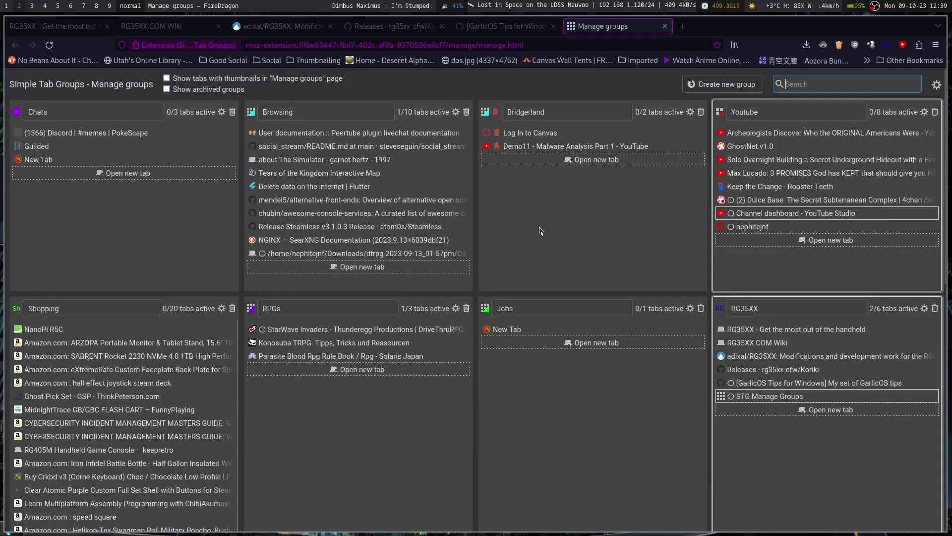
pyautogui.scroll(-10, 540, 231)
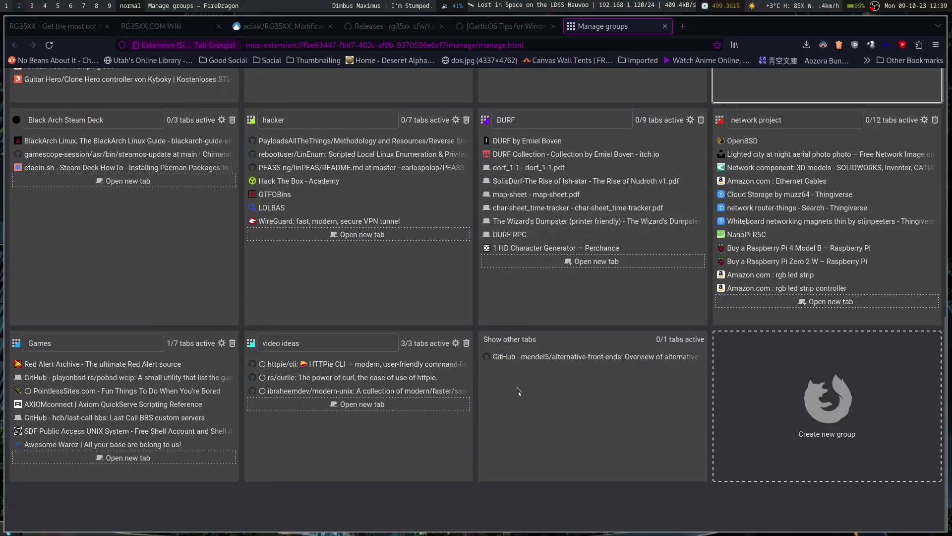
pyautogui.scroll(8, 518, 391)
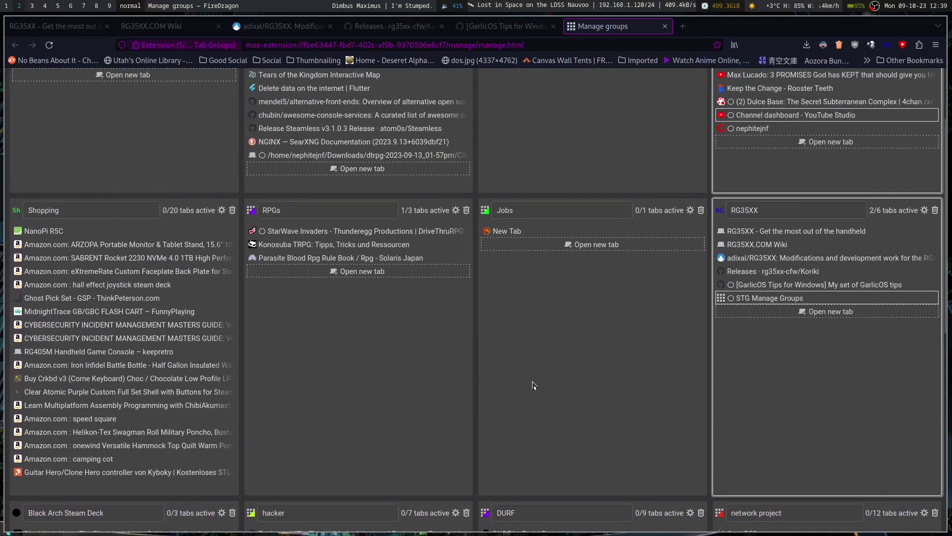
pyautogui.scroll(2, 533, 386)
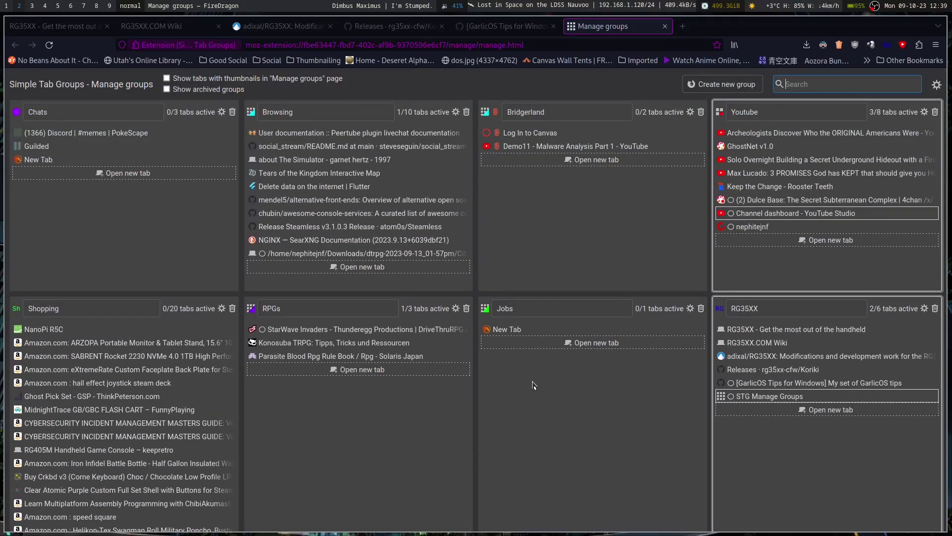
pyautogui.scroll(-10, 533, 385)
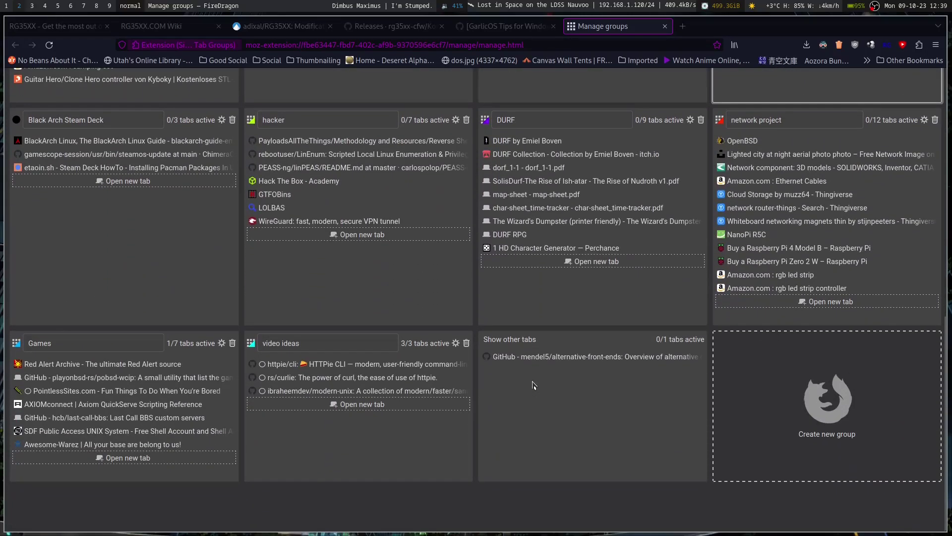
pyautogui.scroll(2, 522, 389)
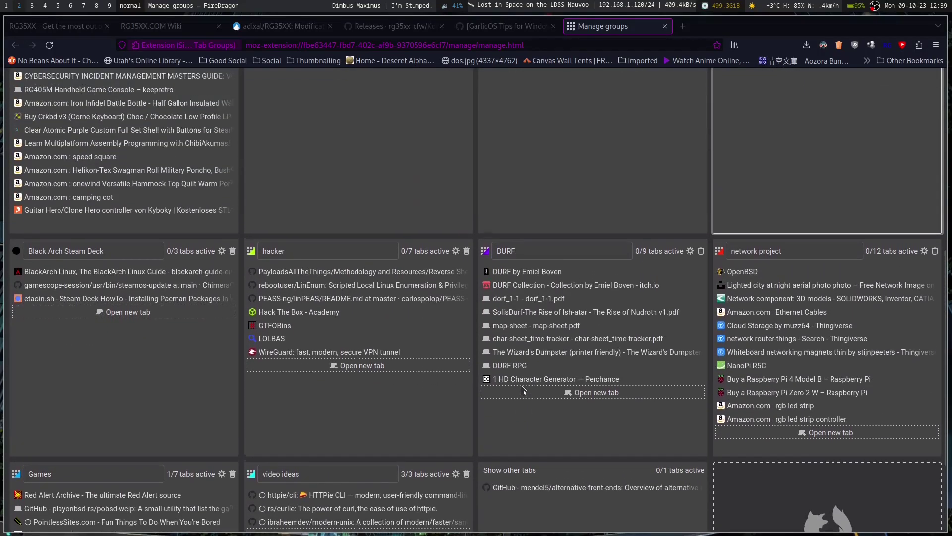
pyautogui.scroll(-2, 525, 387)
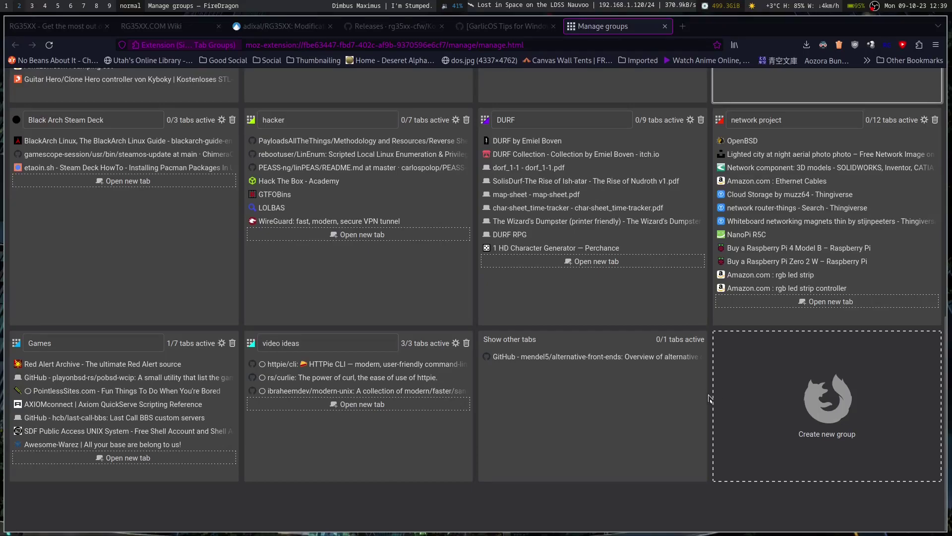
pyautogui.scroll(5, 710, 398)
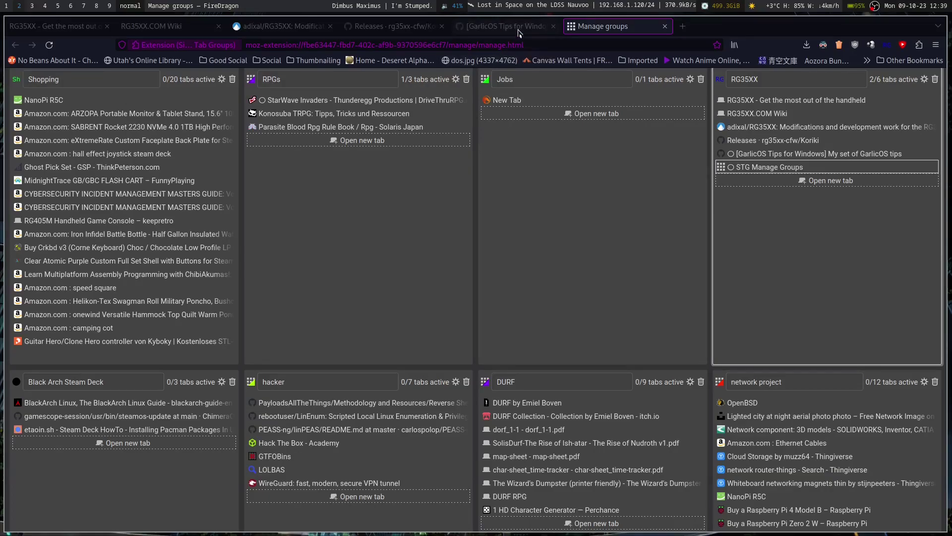
pyautogui.click(887, 47)
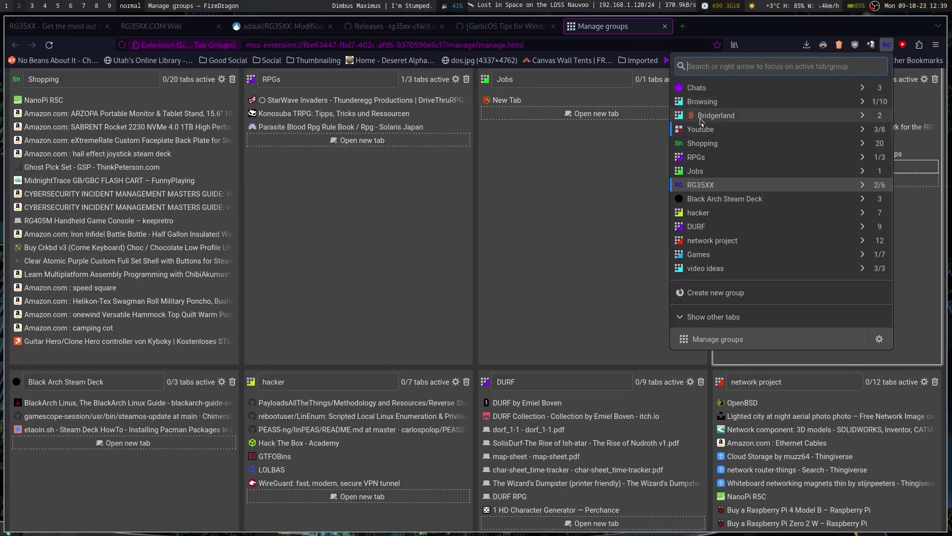
# Switch to the Browsing group, then to the DURF group's itch.io page.
pyautogui.click(702, 101)
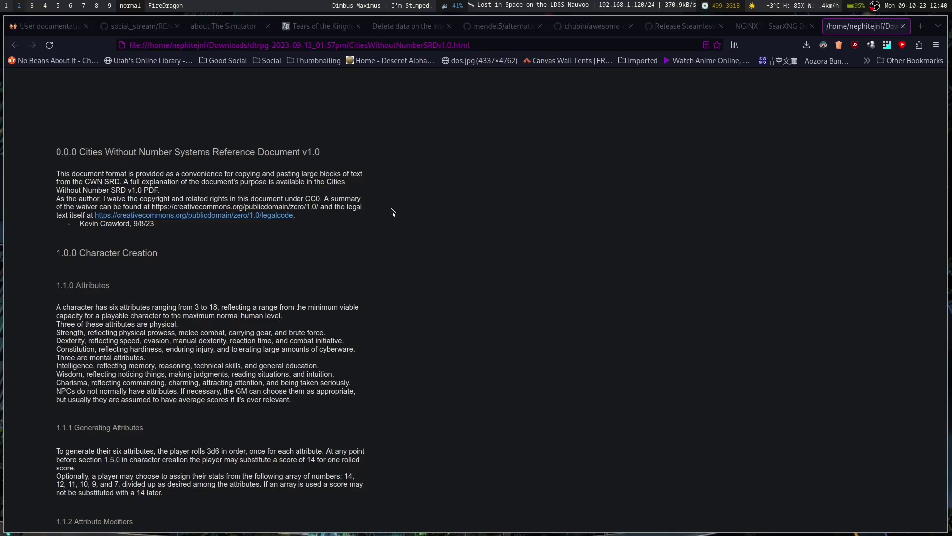
pyautogui.click(886, 45)
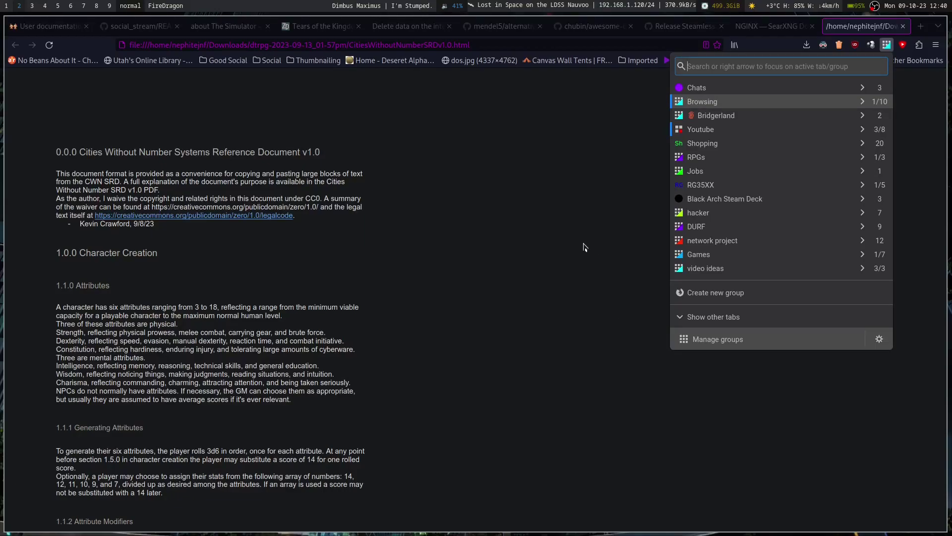
pyautogui.click(680, 230)
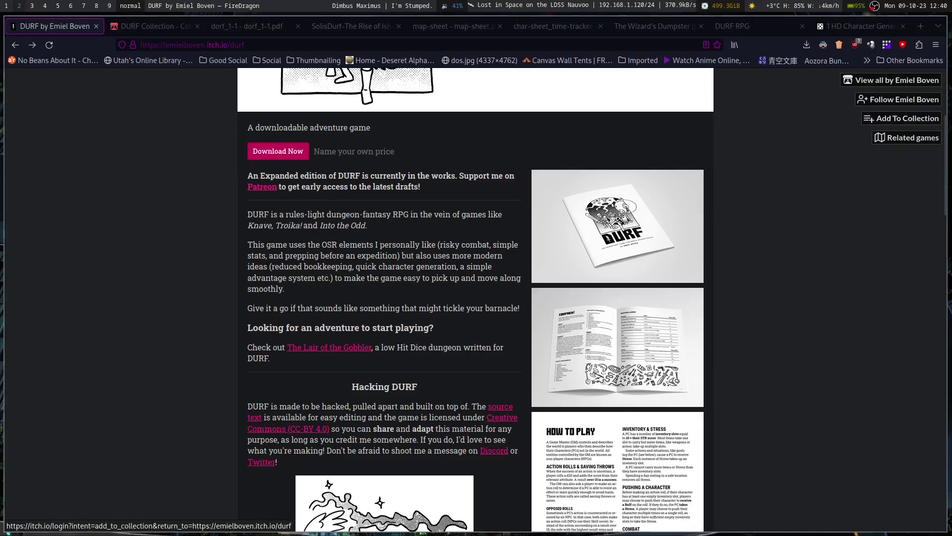
# Add a new start-page tab to the Browsing group, bringing it to 11 tabs.
pyautogui.click(923, 27)
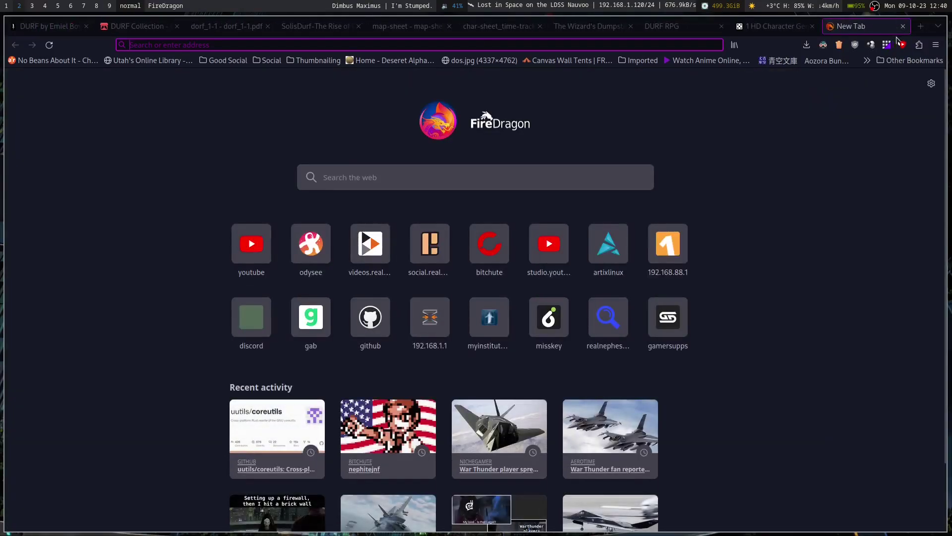
pyautogui.click(905, 28)
pyautogui.click(886, 45)
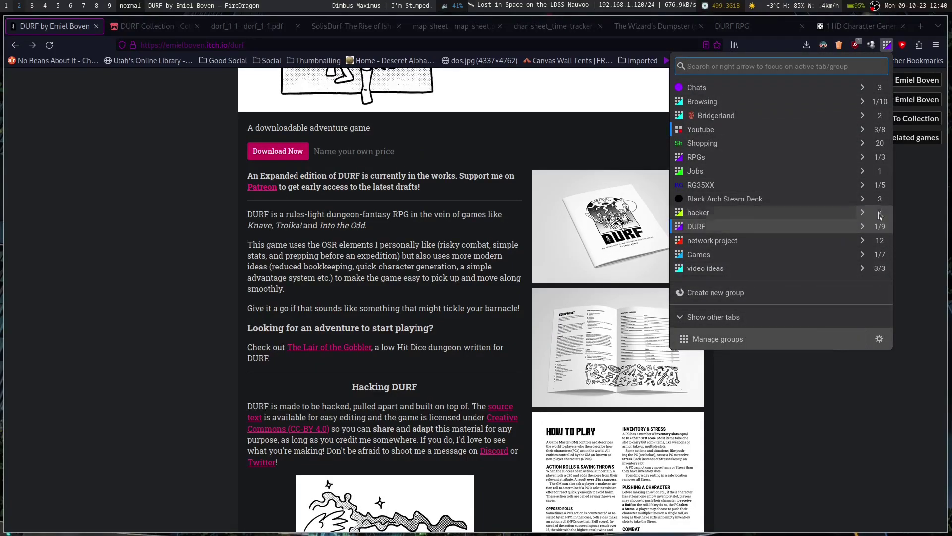
pyautogui.click(715, 101)
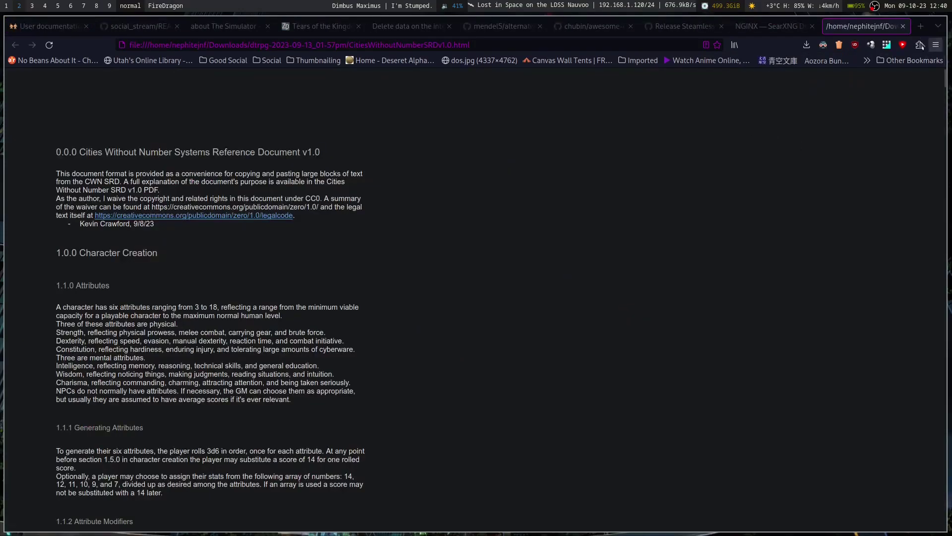
pyautogui.click(920, 26)
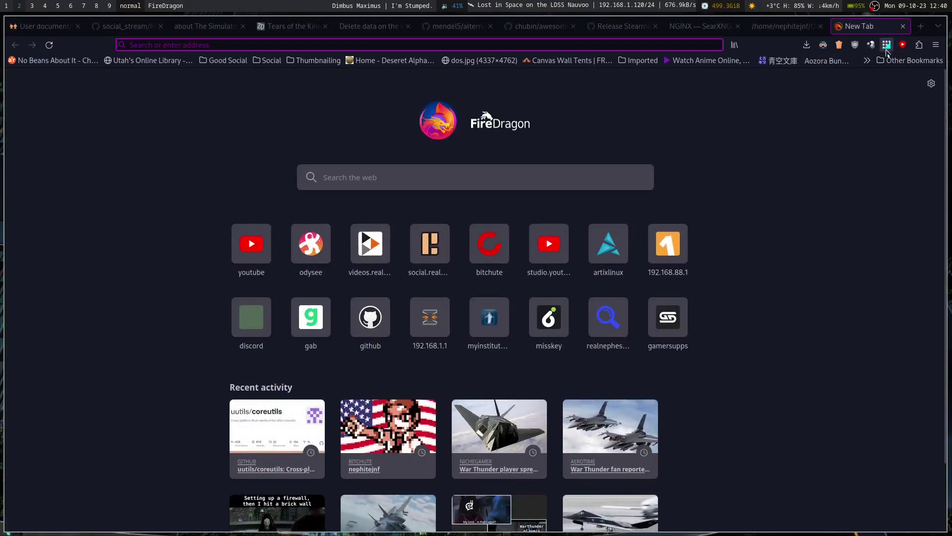
pyautogui.click(887, 46)
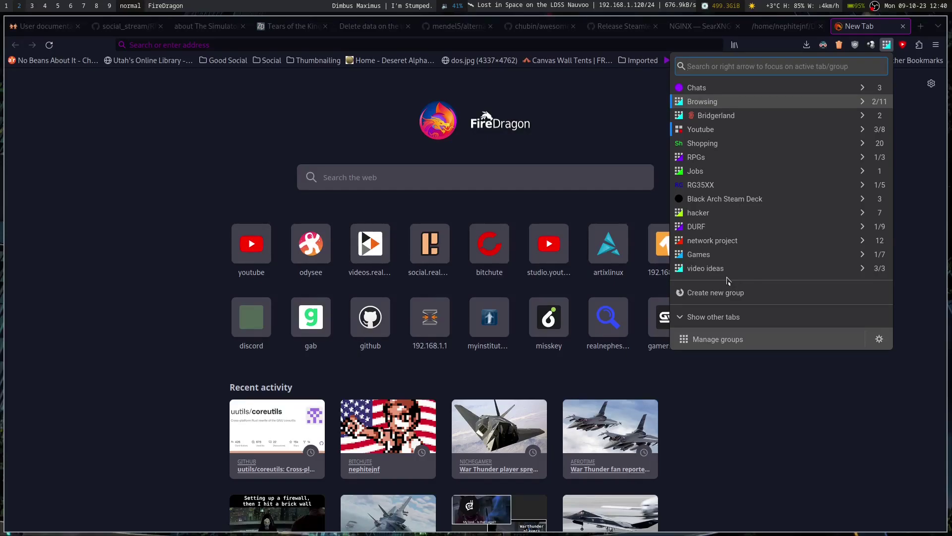
# Review the Simple Tab Groups General and Backup settings, ending on General with Container Tabs enabled.
pyautogui.click(880, 339)
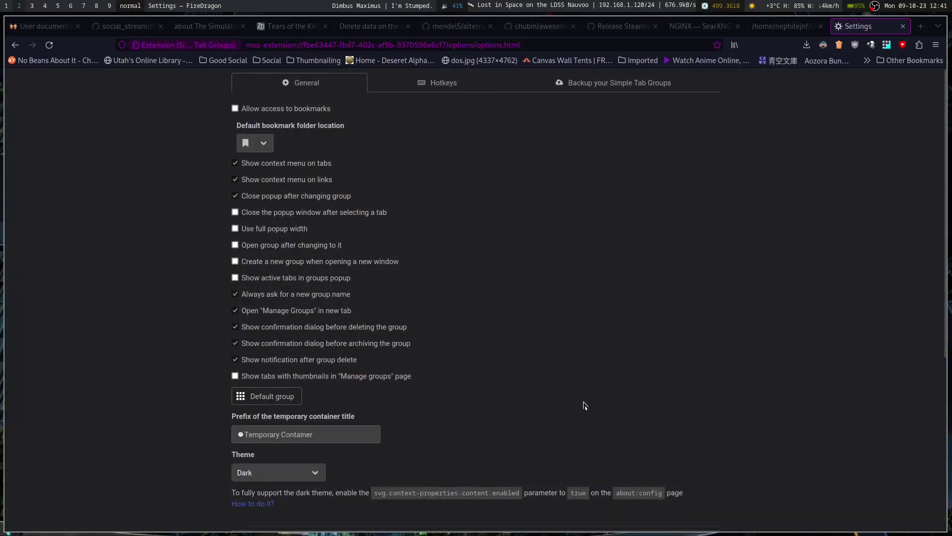
pyautogui.scroll(-5, 380, 464)
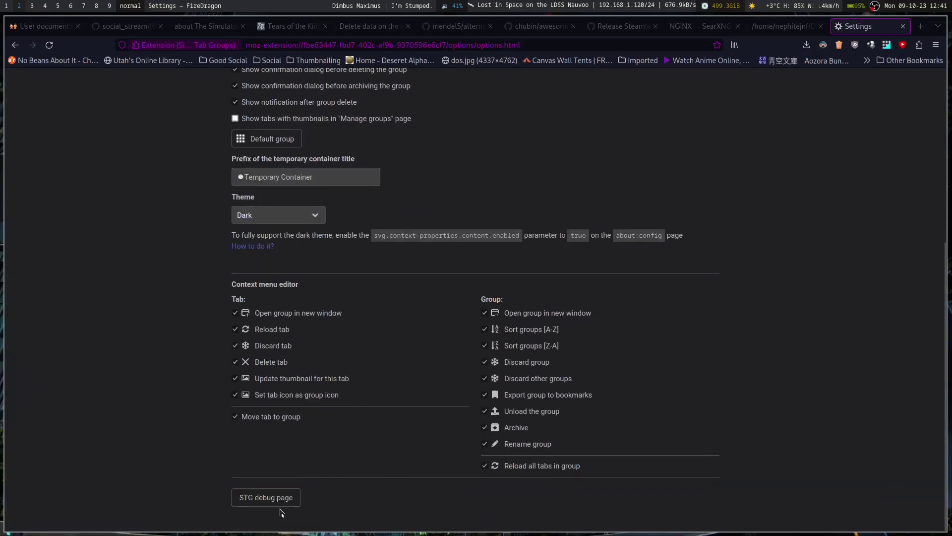
pyautogui.scroll(5, 310, 478)
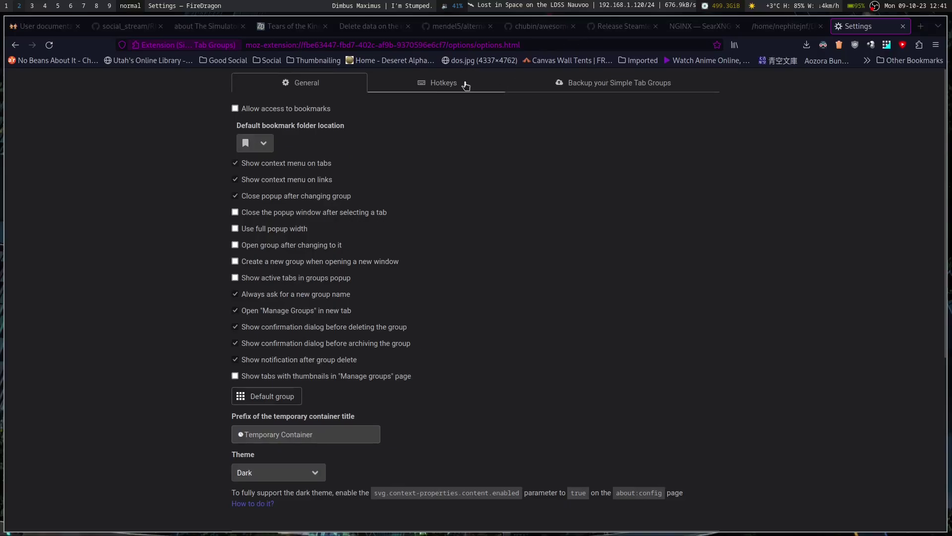
pyautogui.click(620, 87)
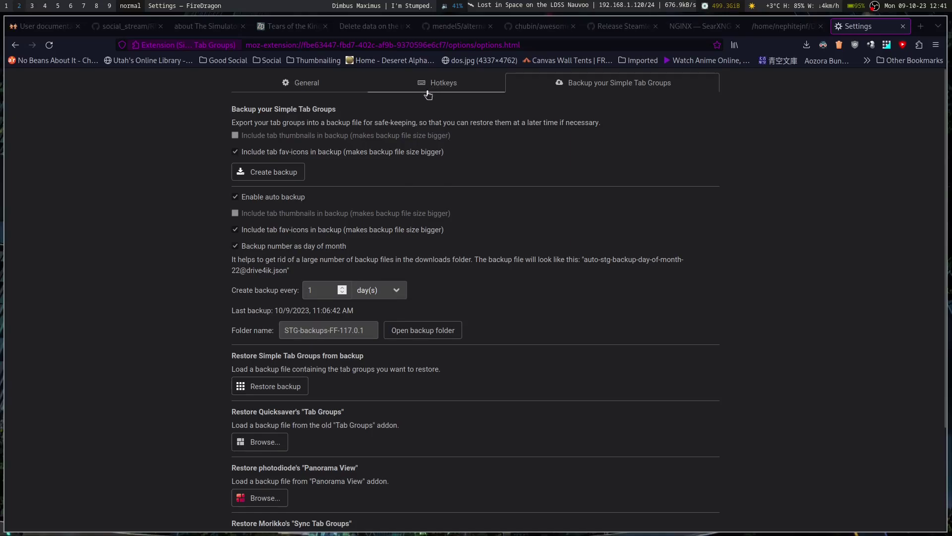
pyautogui.scroll(-2, 629, 419)
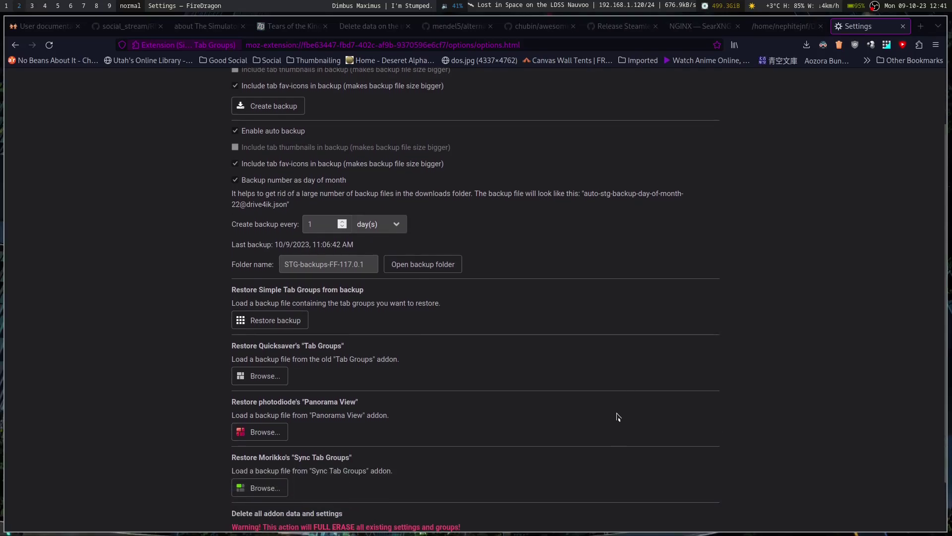
pyautogui.scroll(-2, 620, 415)
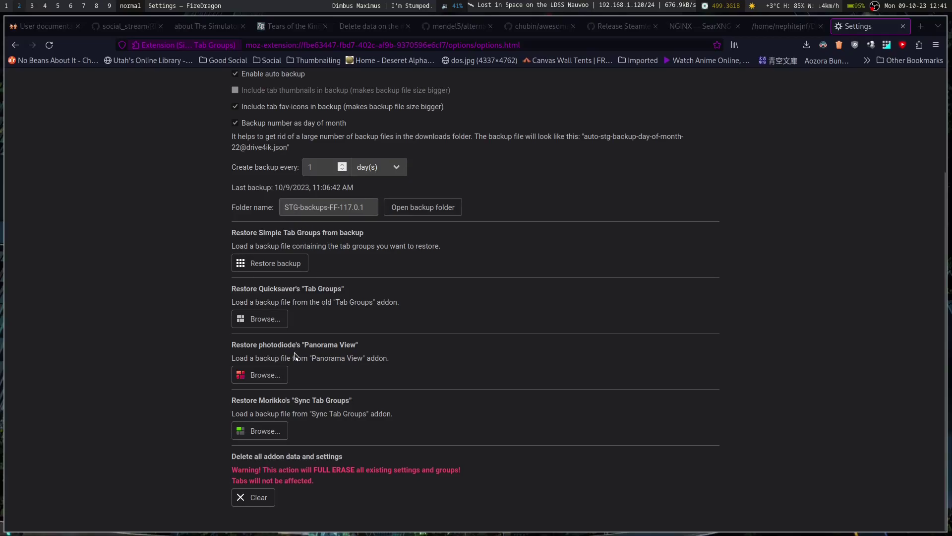
pyautogui.scroll(5, 382, 392)
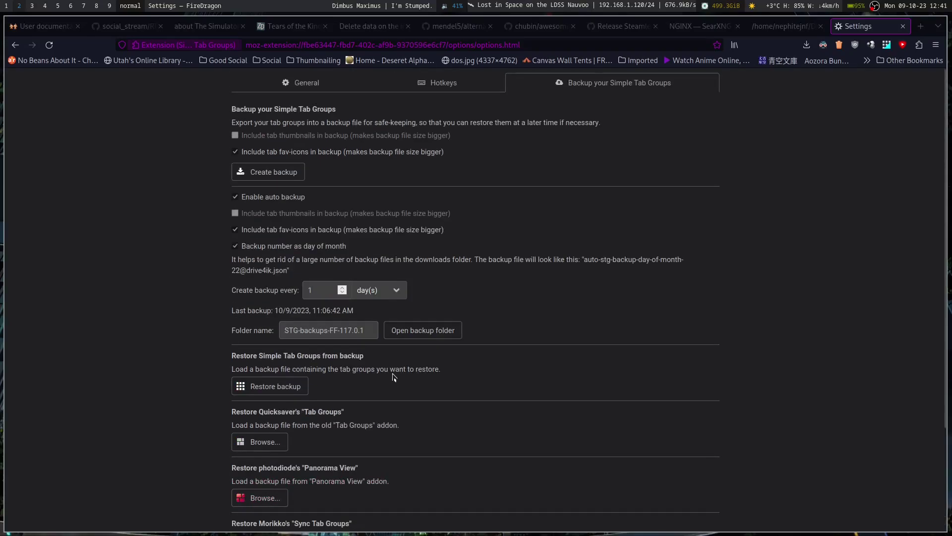
pyautogui.click(315, 87)
pyautogui.scroll(-5, 530, 361)
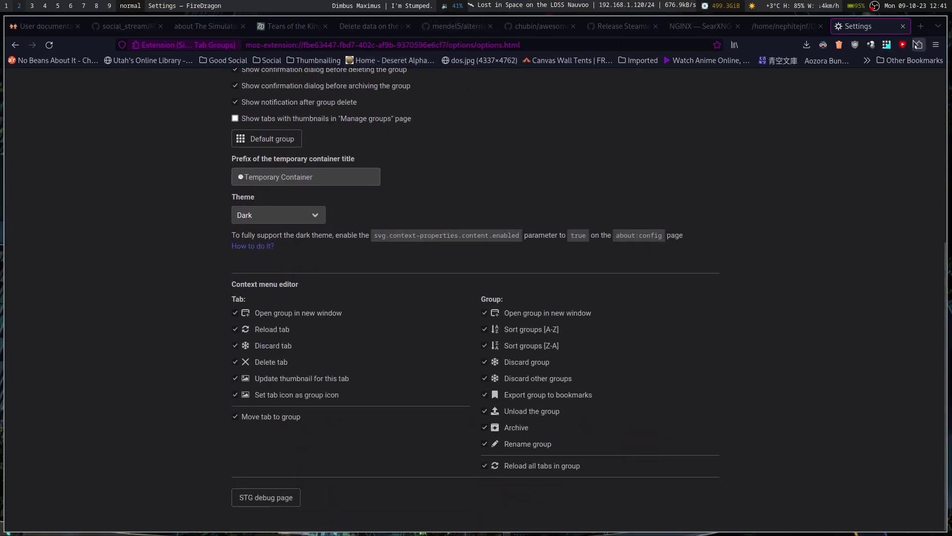
pyautogui.click(936, 44)
# From browser Settings, open the Simple Tab Groups extension details and its GitHub homepage.
pyautogui.click(798, 237)
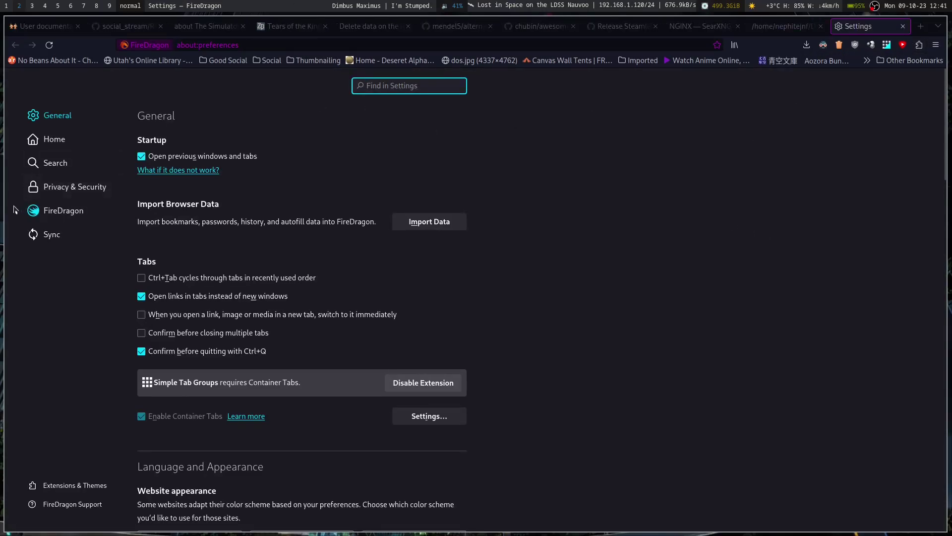
pyautogui.scroll(-3, 257, 328)
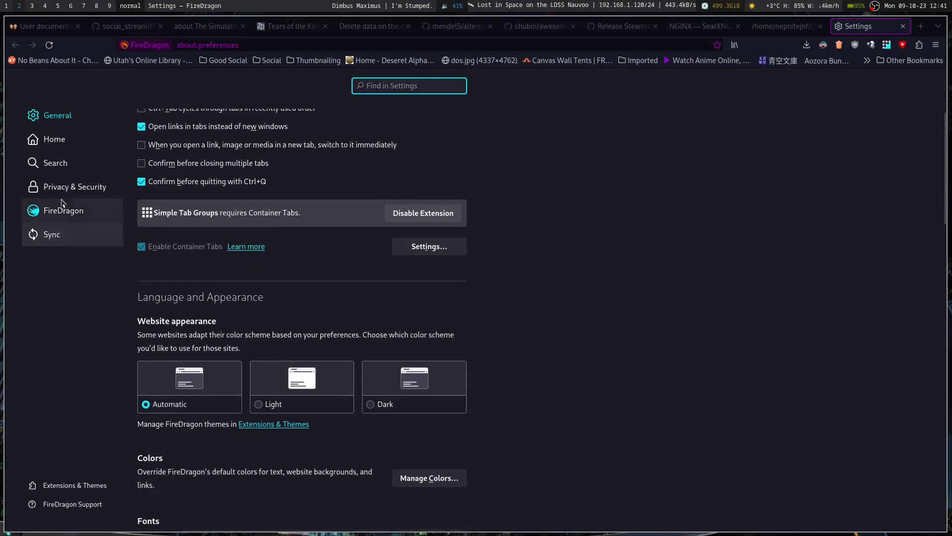
pyautogui.click(91, 487)
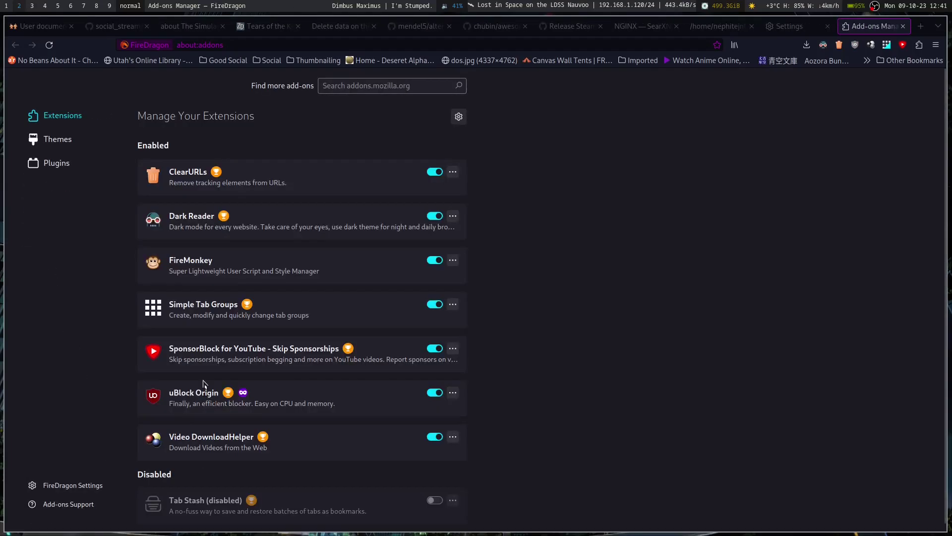
pyautogui.click(194, 300)
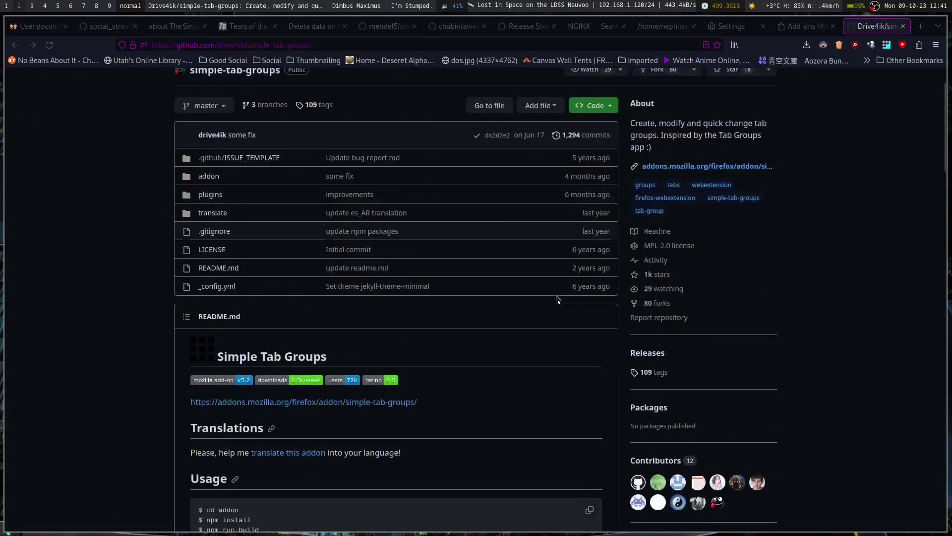
pyautogui.scroll(-4, 261, 220)
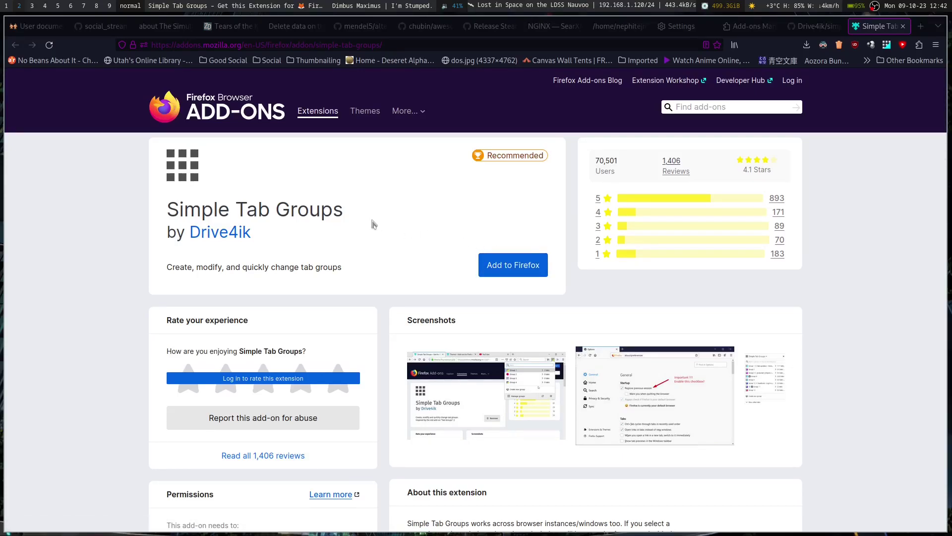
# Scroll the add-on listing (70,501 users, 4.1 stars), then return to the GitHub repository tab.
pyautogui.scroll(-3, 439, 165)
pyautogui.scroll(-2, 439, 165)
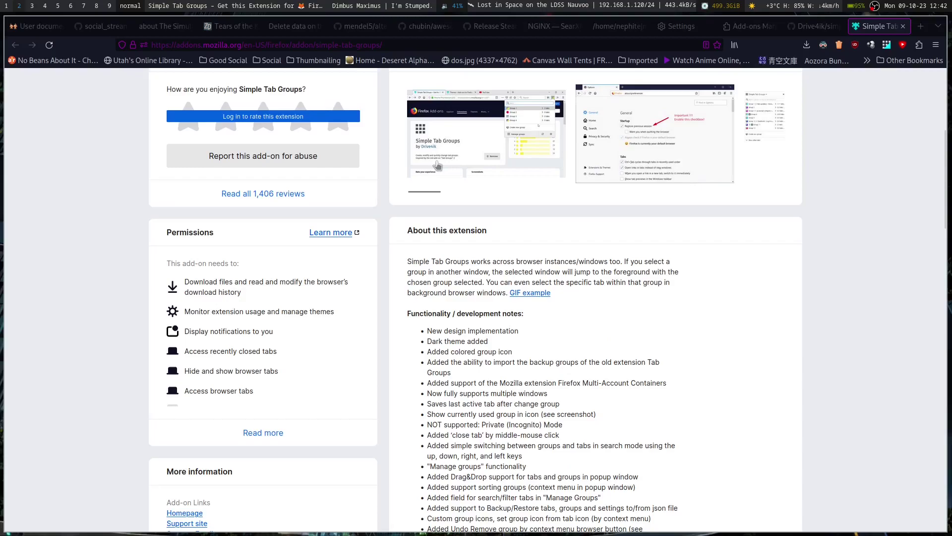
pyautogui.click(814, 28)
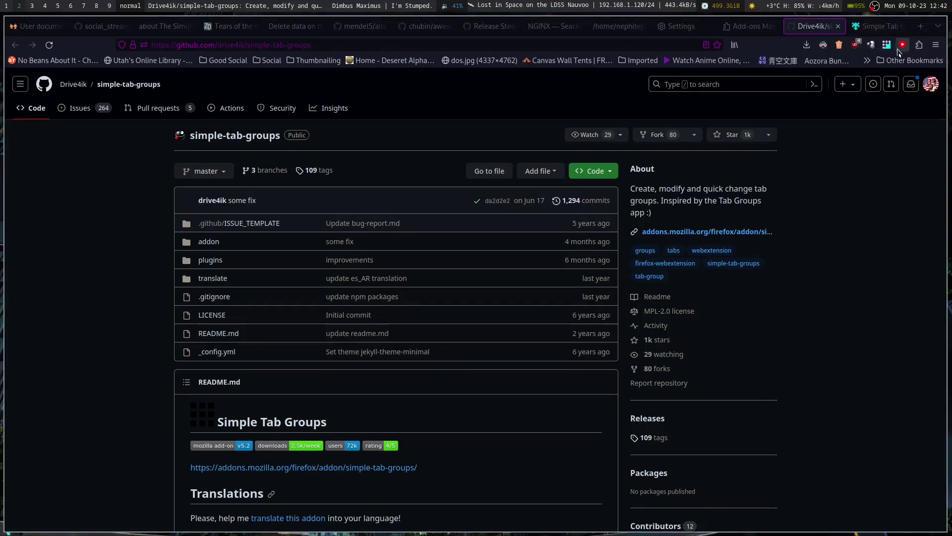
# Close the GitHub, add-on listing and Add-ons Manager tabs, then open Simple Tab Groups' Manage groups page.
pyautogui.click(887, 45)
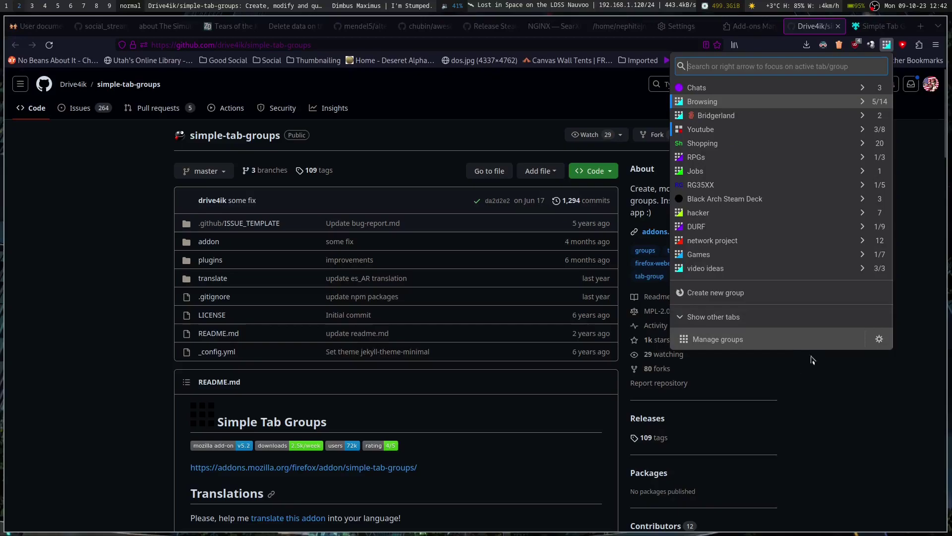
pyautogui.click(838, 26)
pyautogui.click(838, 27)
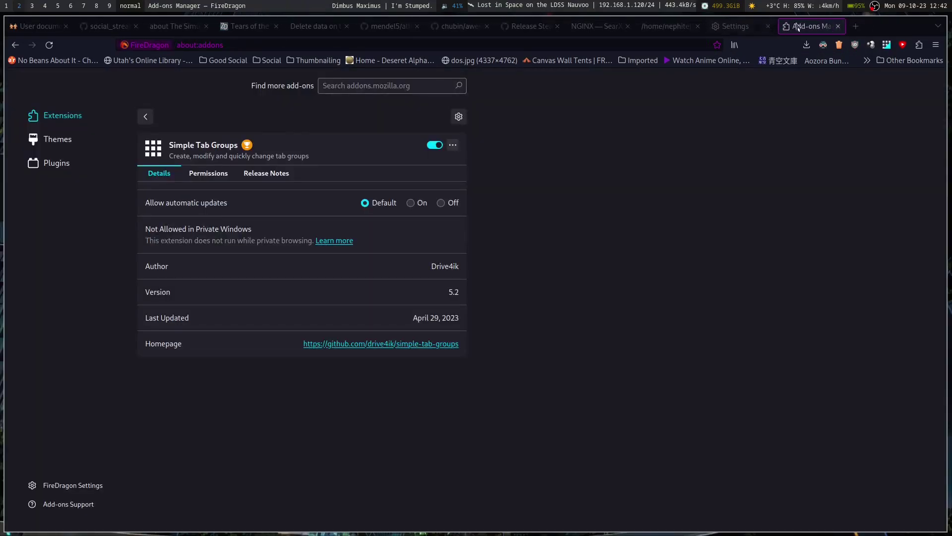
pyautogui.click(838, 27)
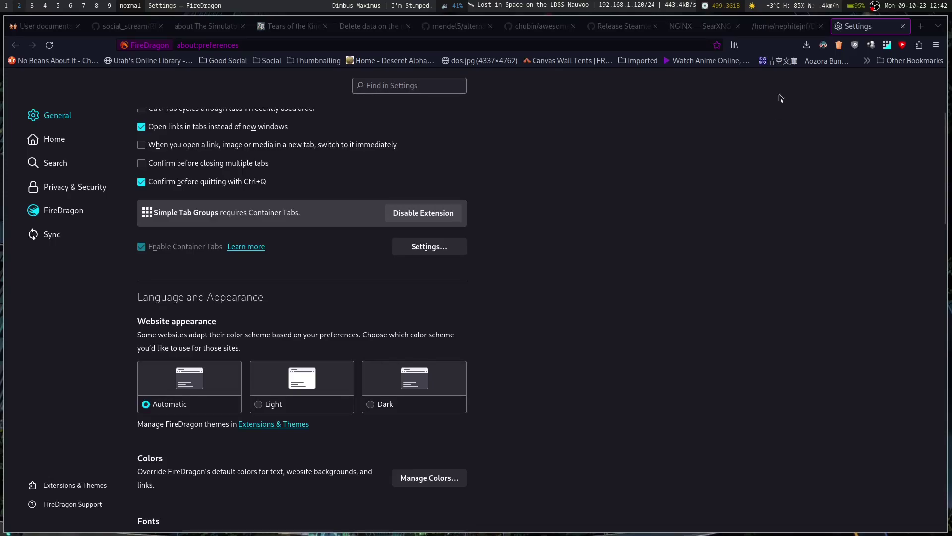
pyautogui.click(887, 46)
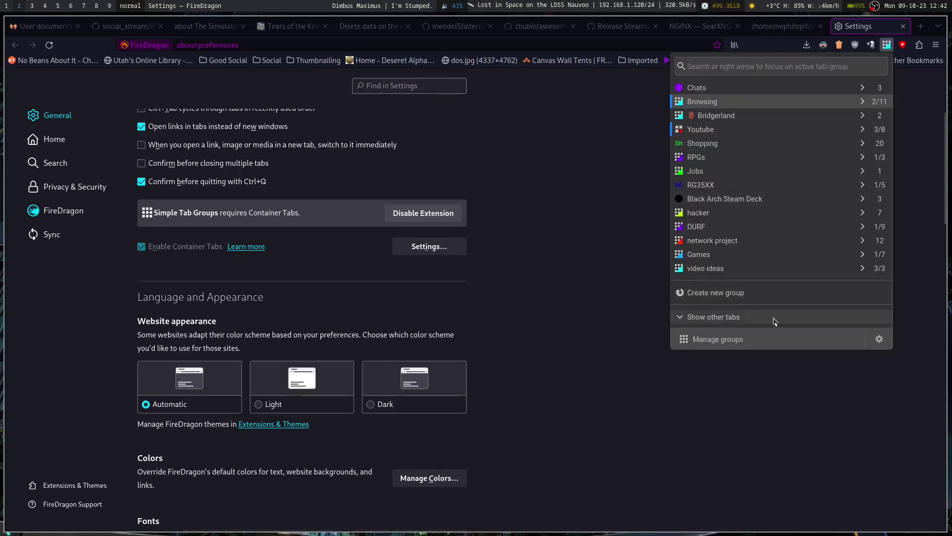
pyautogui.click(731, 341)
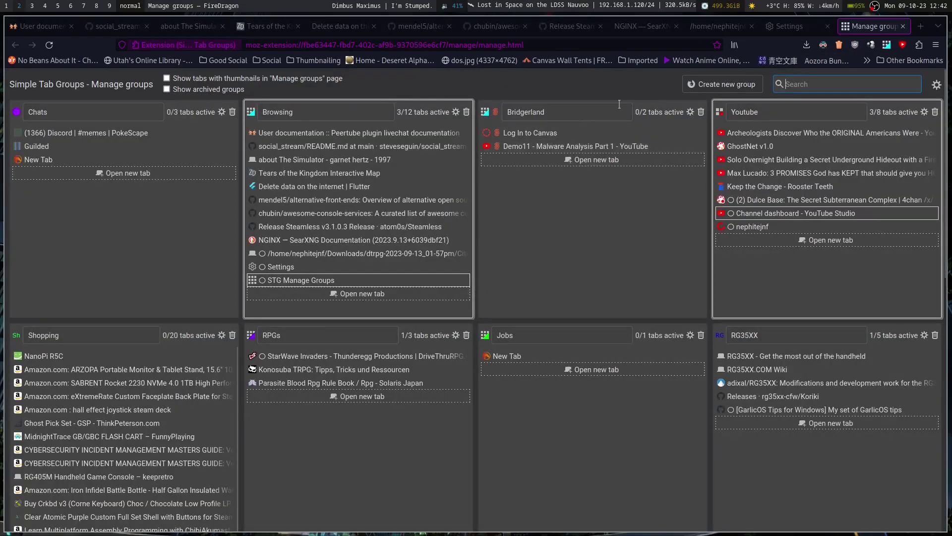
# Review the Bridgerland group's settings and close them without changes.
pyautogui.click(690, 112)
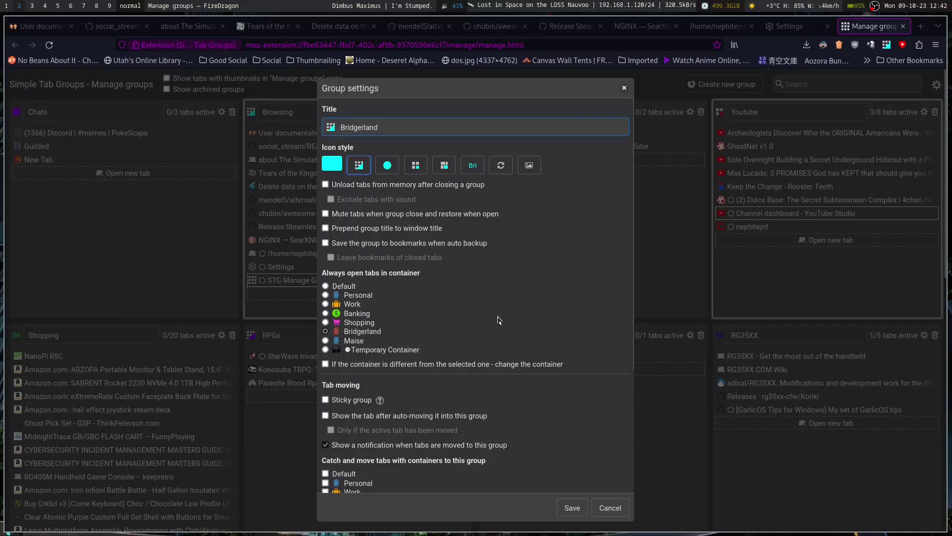
pyautogui.scroll(-3, 397, 434)
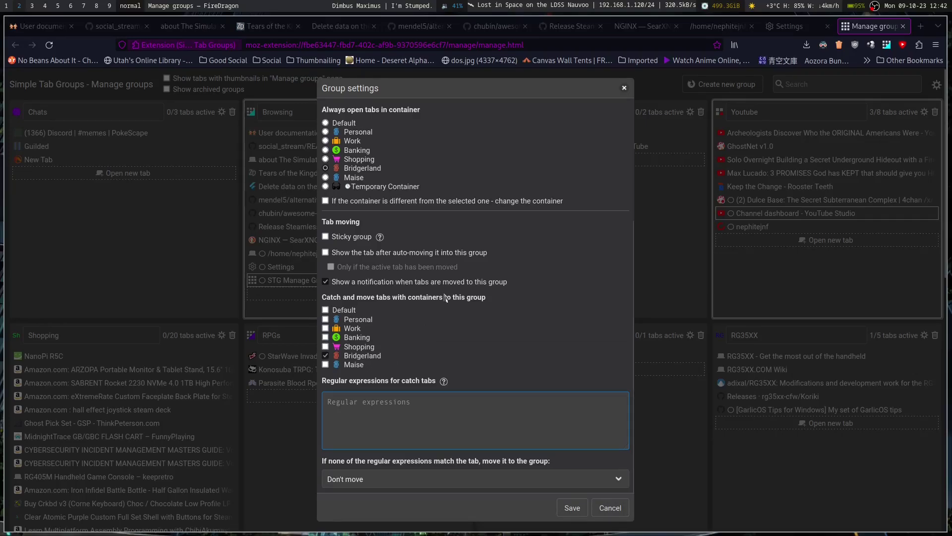
pyautogui.click(624, 88)
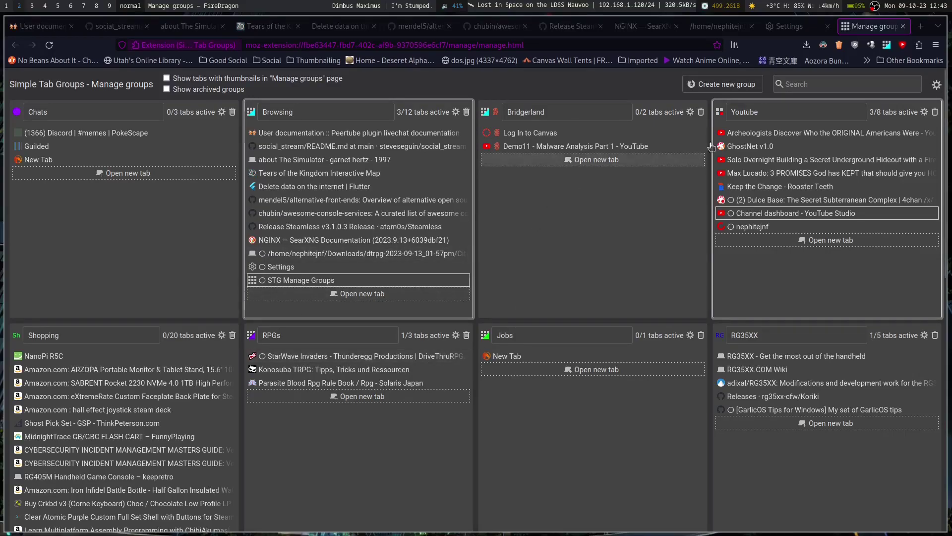
# Give the Youtube group the catch-tabs regular expression youtube\.com and close its settings.
pyautogui.click(924, 112)
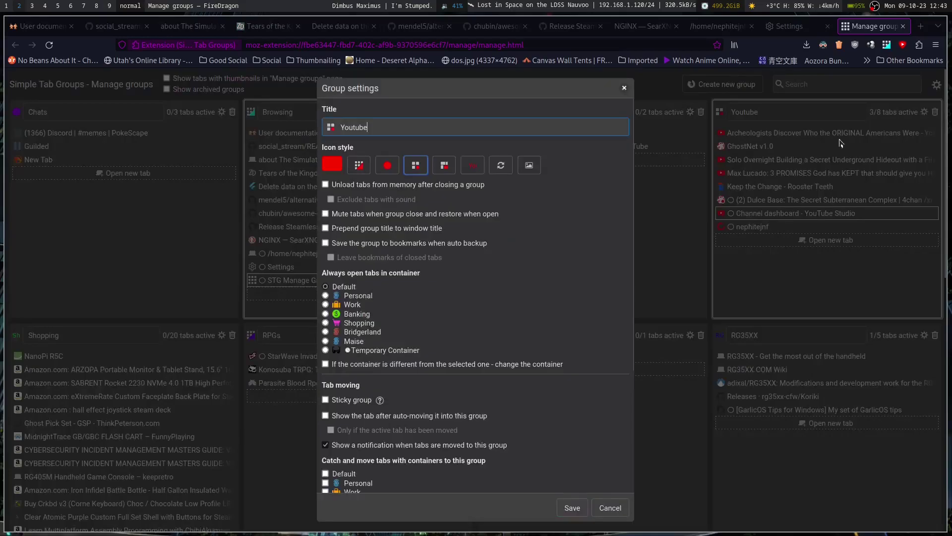
pyautogui.scroll(-5, 458, 356)
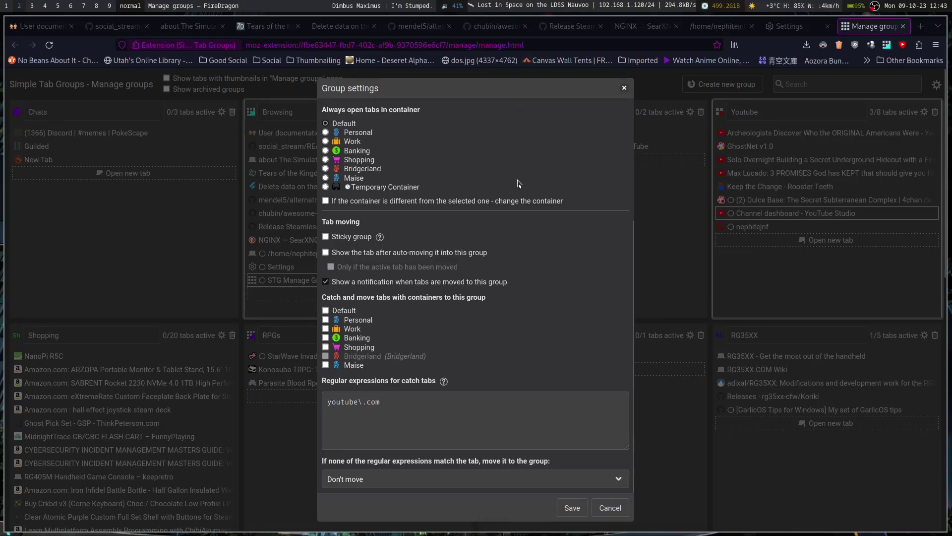
pyautogui.click(625, 89)
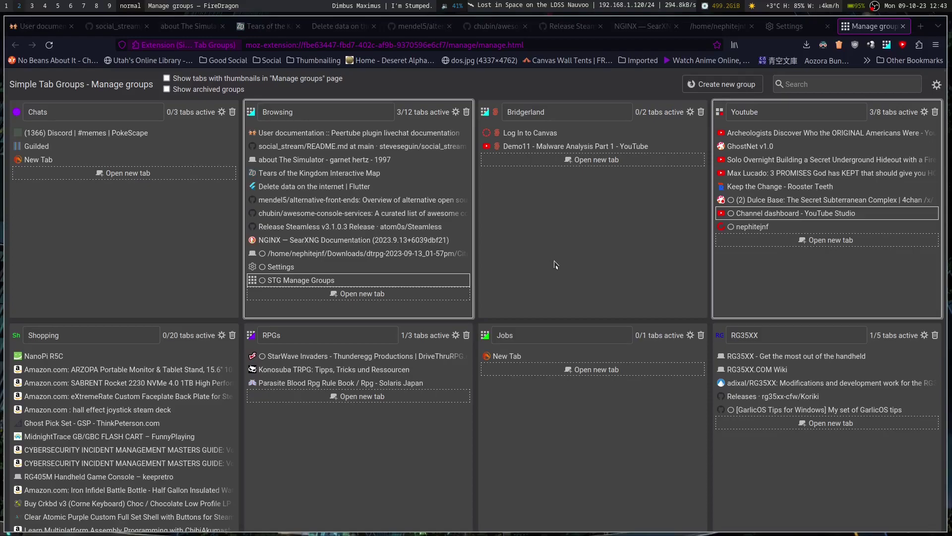
# Delete the Jobs group and scroll through the remaining groups.
pyautogui.click(701, 336)
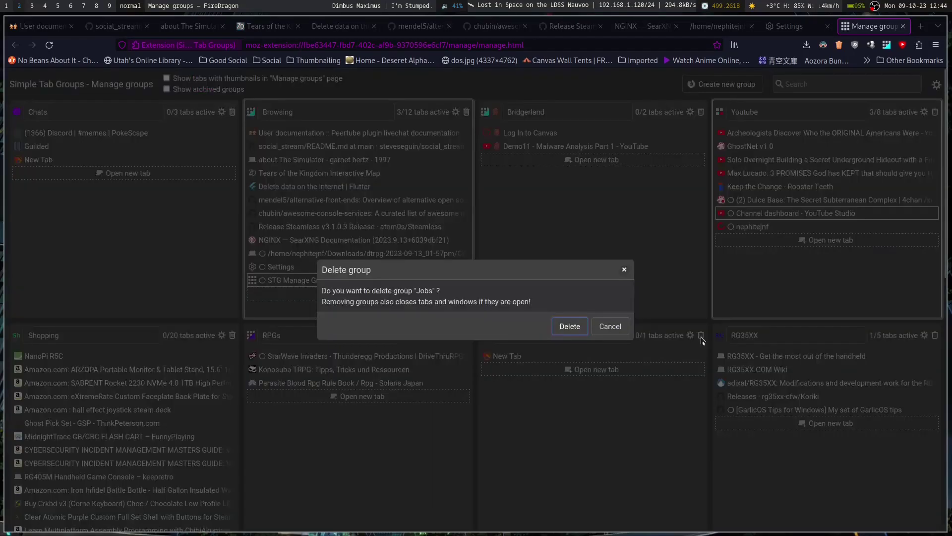
pyautogui.click(570, 327)
pyautogui.scroll(-5, 655, 472)
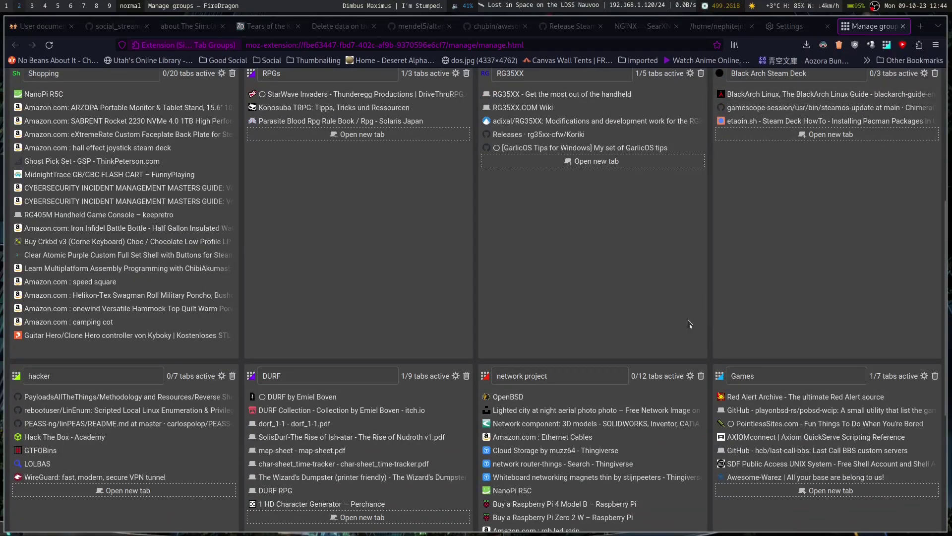
pyautogui.scroll(5, 710, 359)
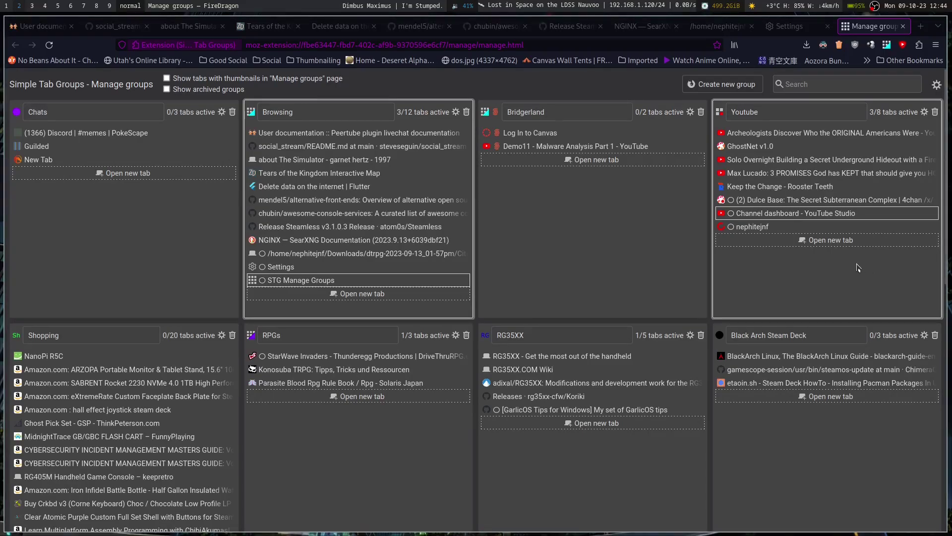
pyautogui.scroll(-5, 843, 286)
pyautogui.scroll(-4, 843, 287)
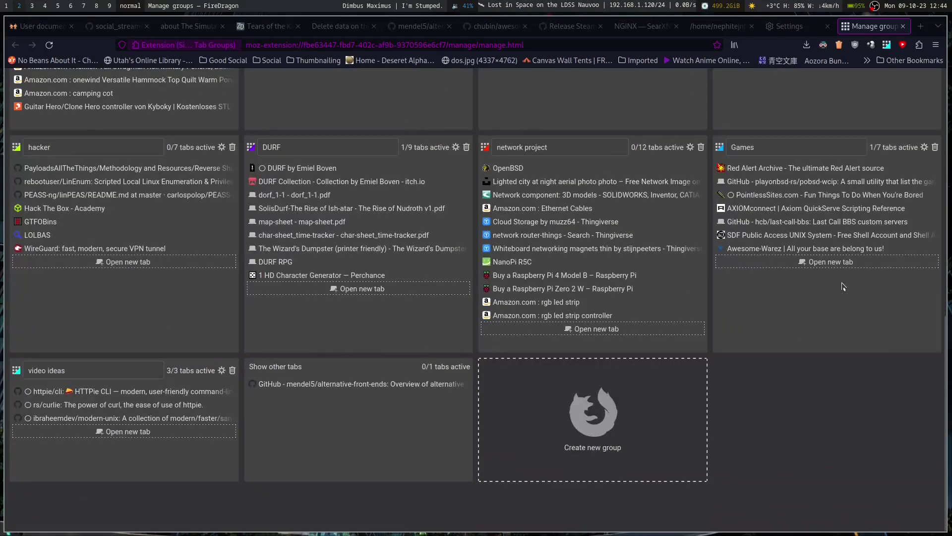